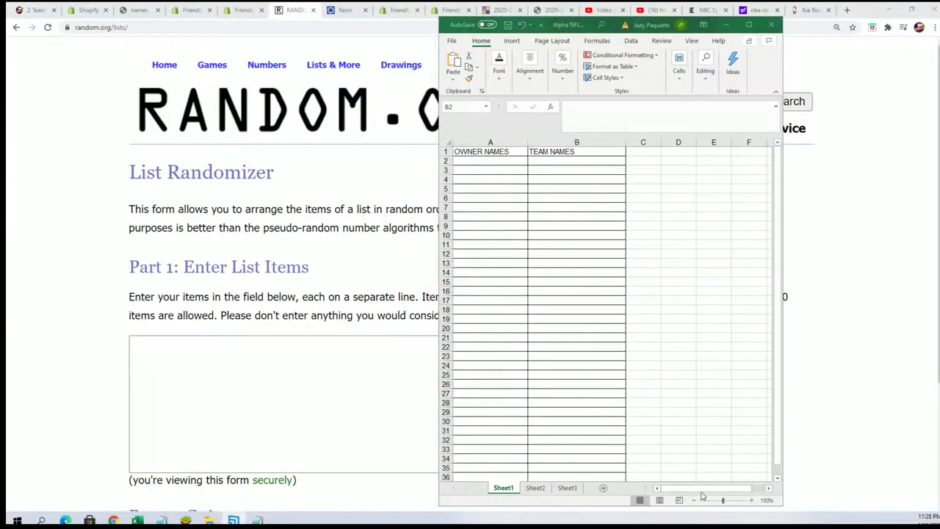
Enlarge the worksheet to 160% zoom, select cell A2 under OWNER NAMES, and minimize the workbook.
key("ctrl+shift+Down")
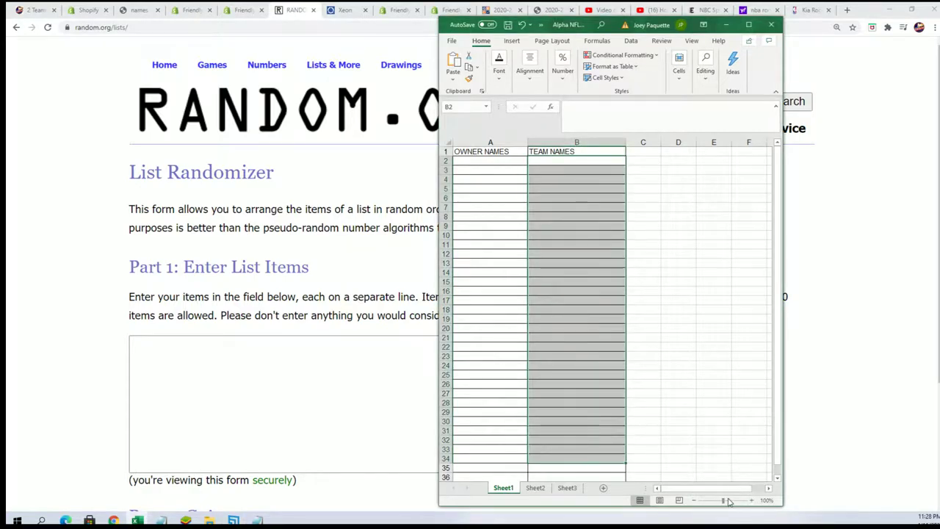
left_click(726, 501)
scroll(562, 247, "up", 1)
left_click(517, 173)
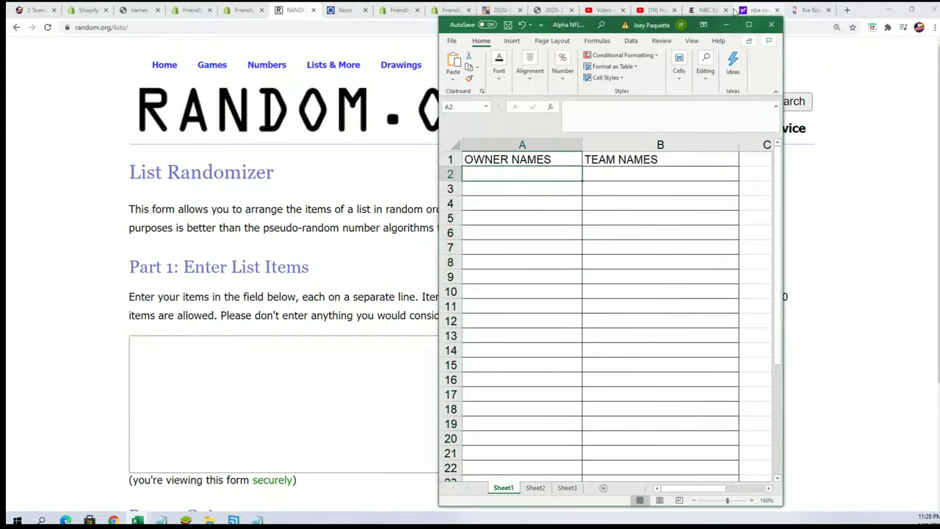
left_click(728, 25)
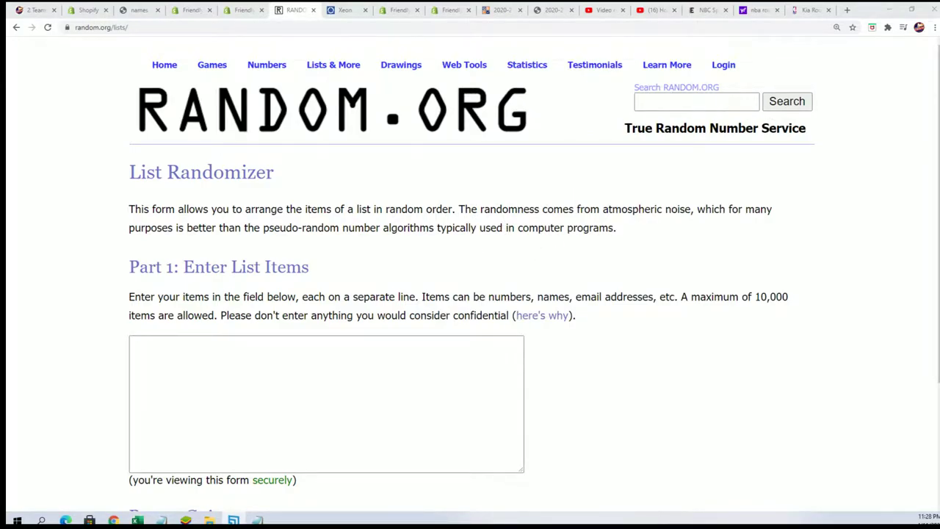
Copy the full block of owner names from the 20SELECTFB141 Notepad list into the List Randomizer's items field.
left_click(257, 520)
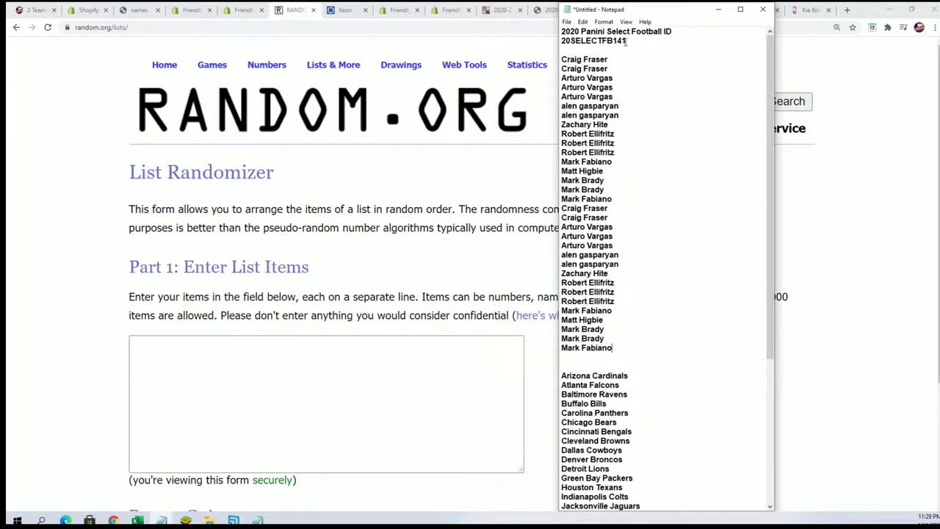
left_click_drag(626, 42, 562, 32)
left_click_drag(613, 348, 561, 59)
right_click(664, 93)
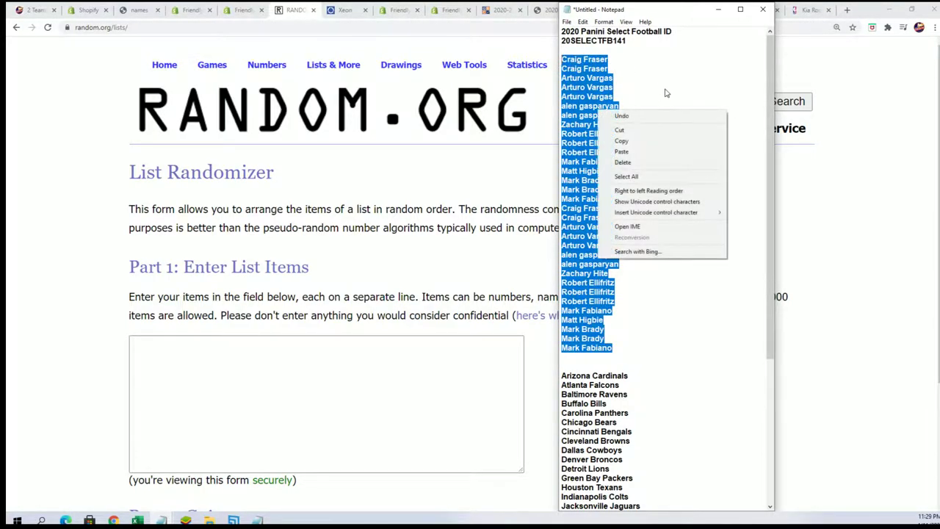
left_click(628, 144)
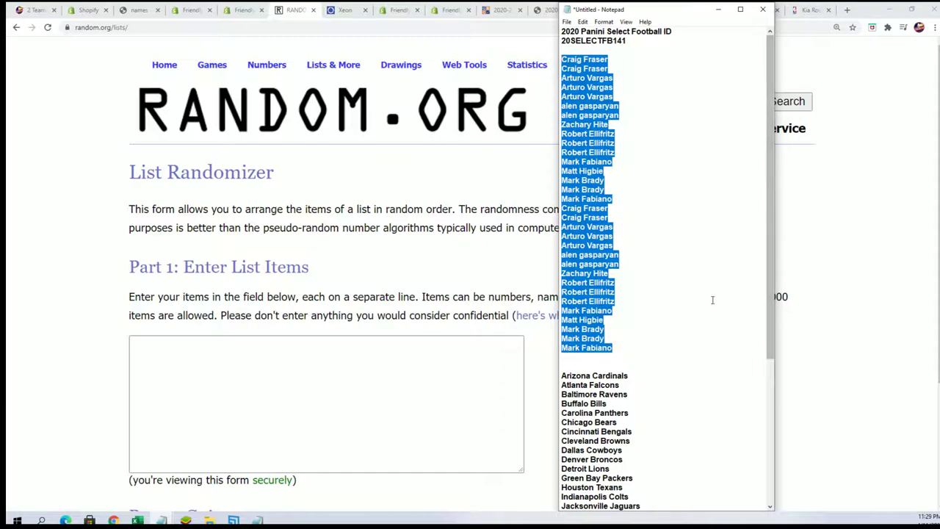
left_click(217, 343)
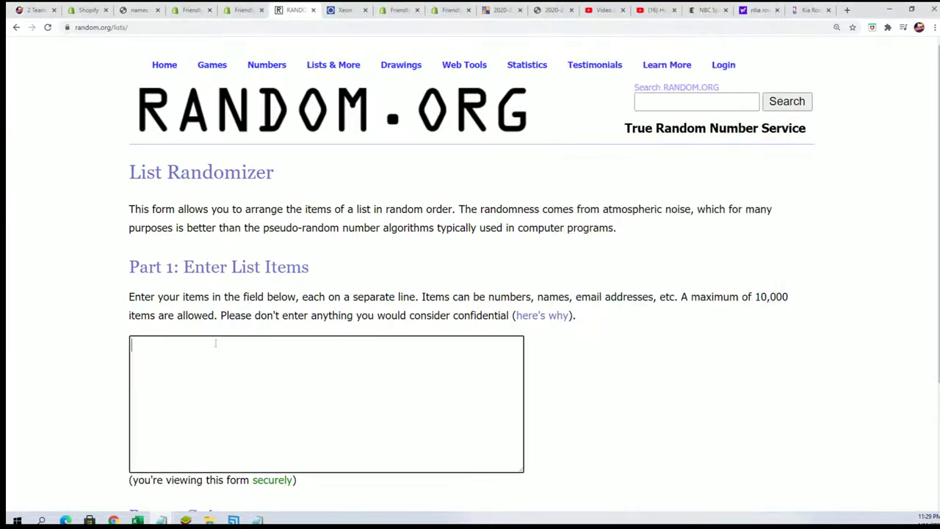
right_click(215, 343)
left_click(238, 420)
Randomize the list of owner names seven times in the List Randomizer.
scroll(367, 367, "down", 2)
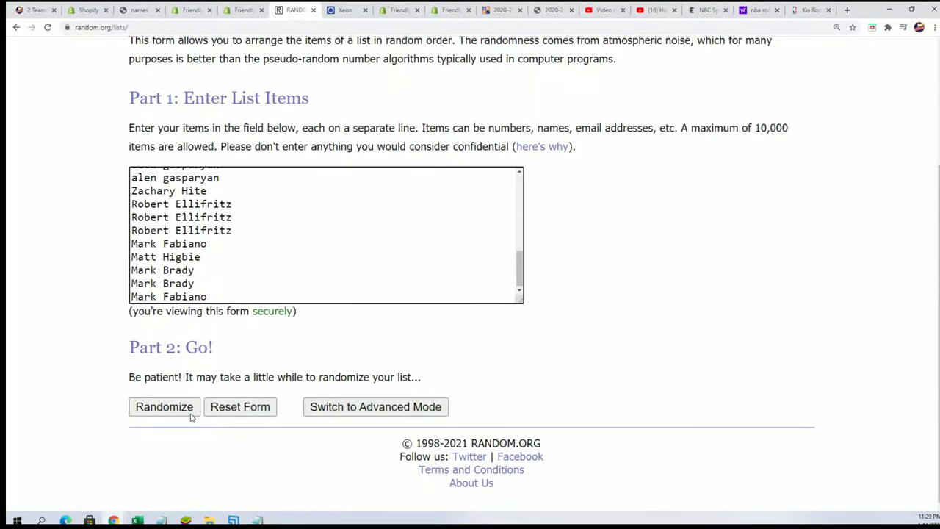
left_click(168, 406)
scroll(158, 408, "down", 5)
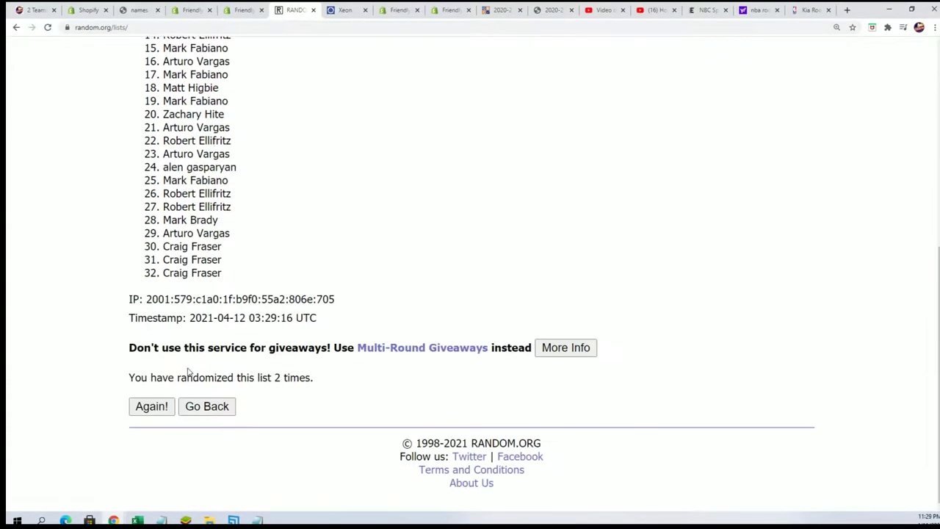
left_click(154, 402)
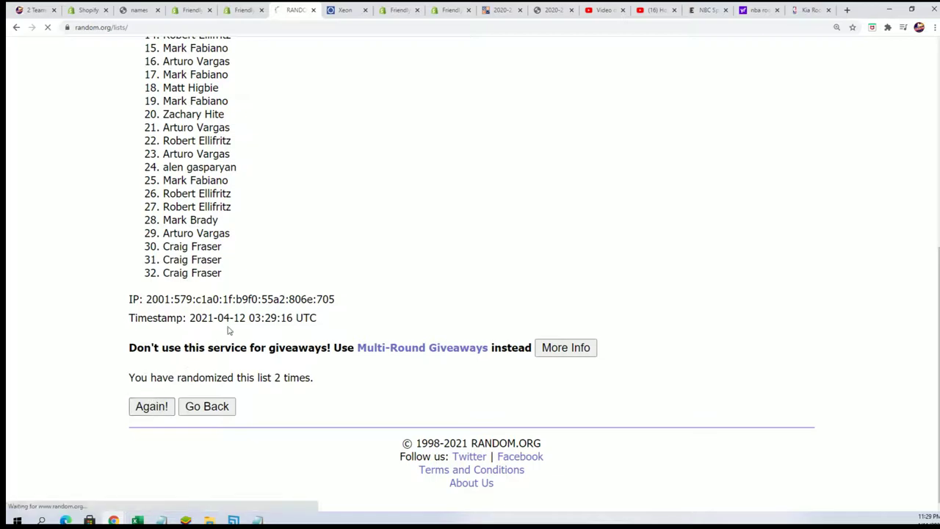
left_click(145, 438)
scroll(250, 323, "down", 5)
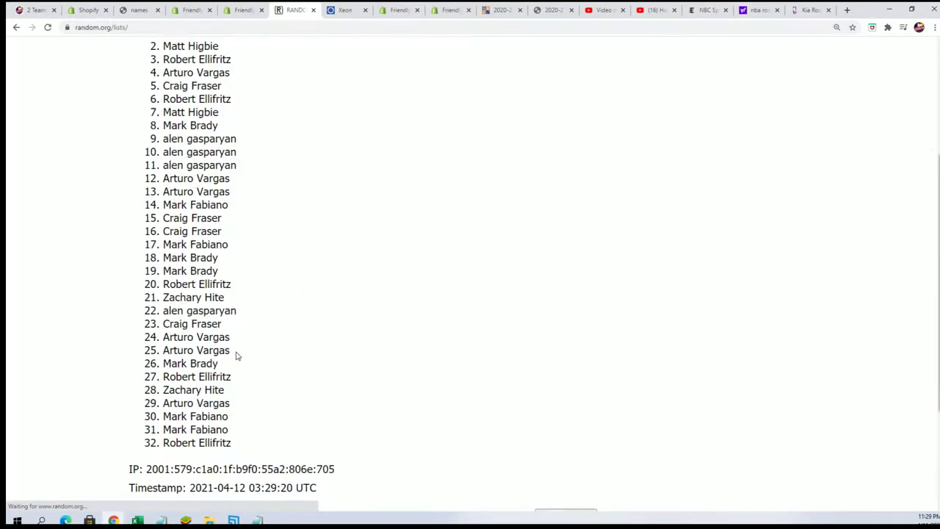
left_click(139, 413)
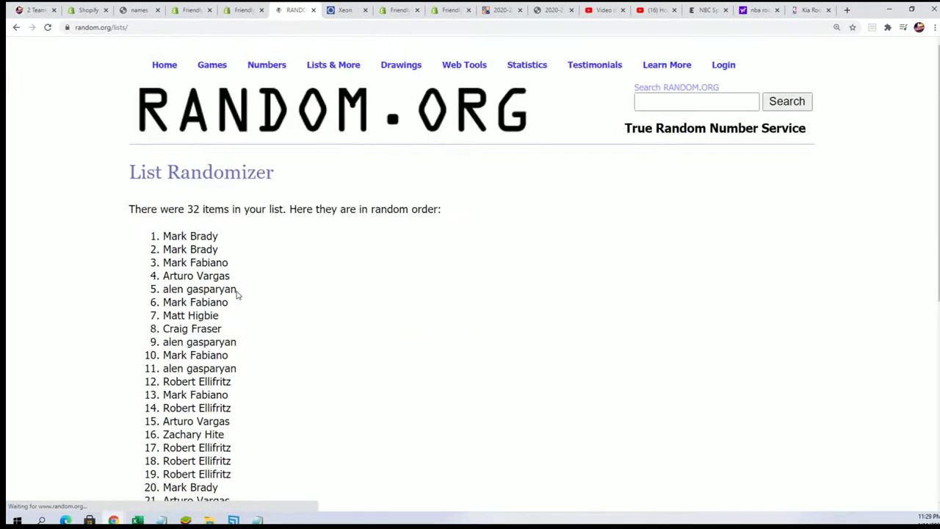
scroll(184, 331, "down", 5)
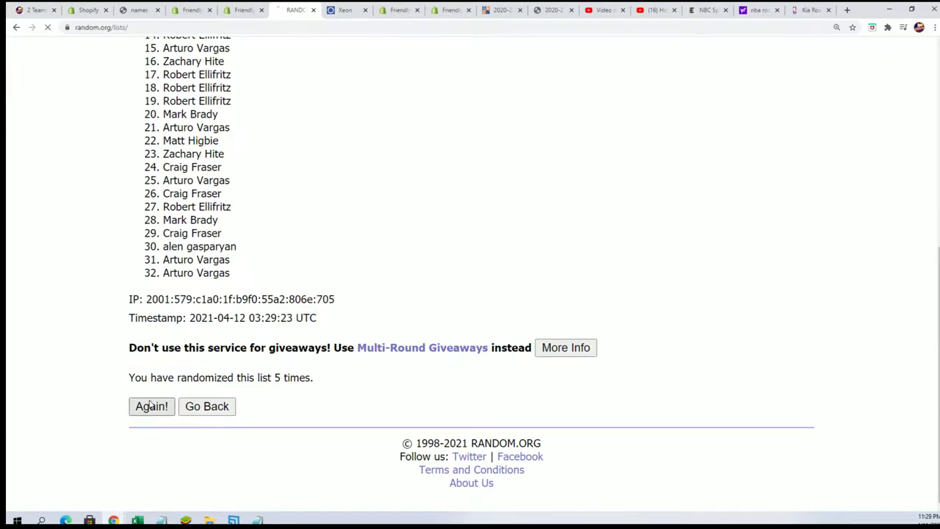
left_click(151, 406)
scroll(294, 419, "down", 4)
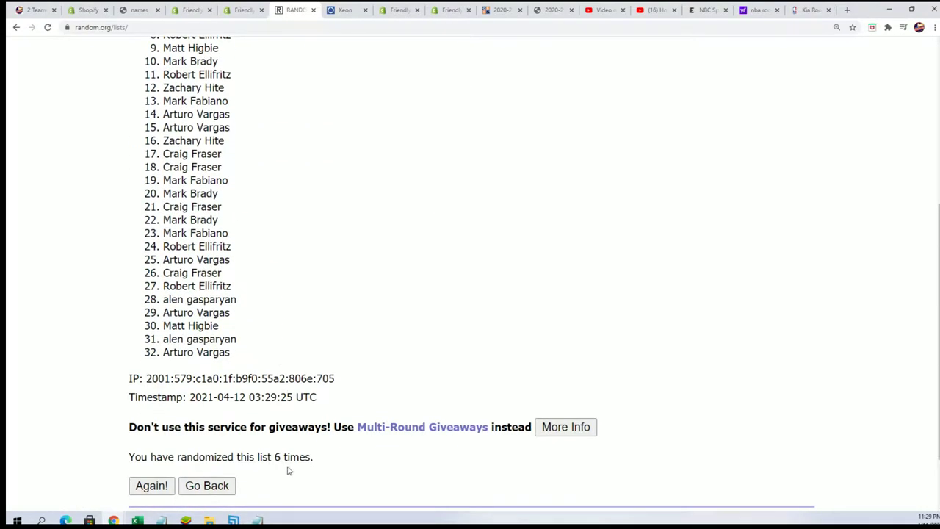
left_click(155, 484)
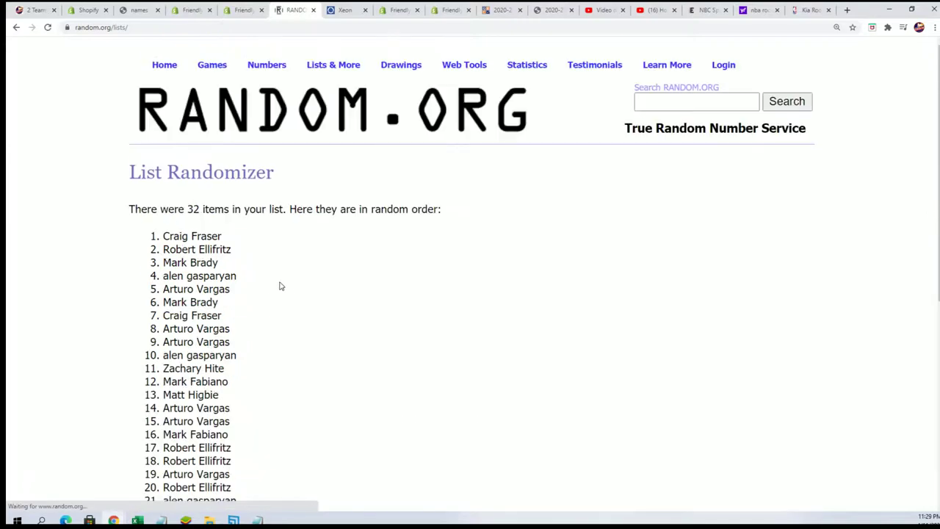
Copy all 32 randomized owner names from the results list.
scroll(220, 221, "down", 2)
left_click_drag(169, 133, 260, 351)
right_click(218, 286)
left_click(218, 282)
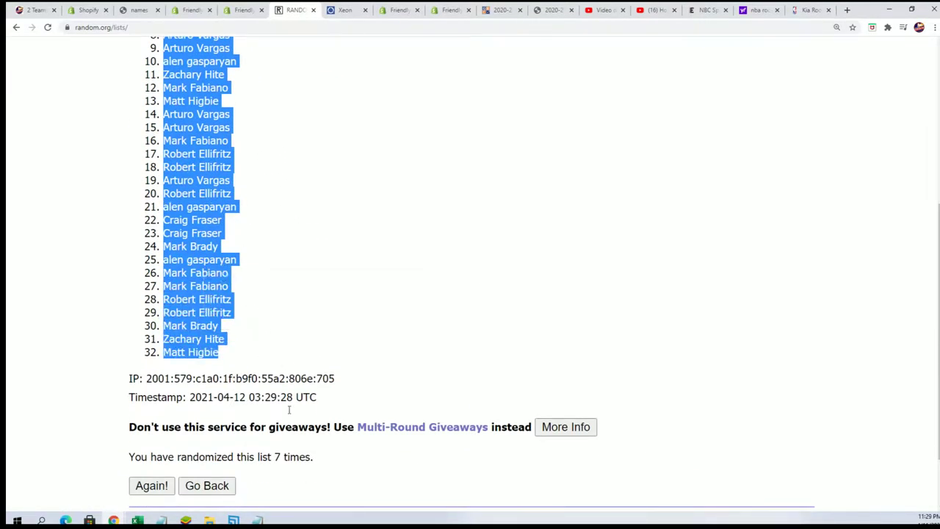
scroll(305, 476, "up", 3)
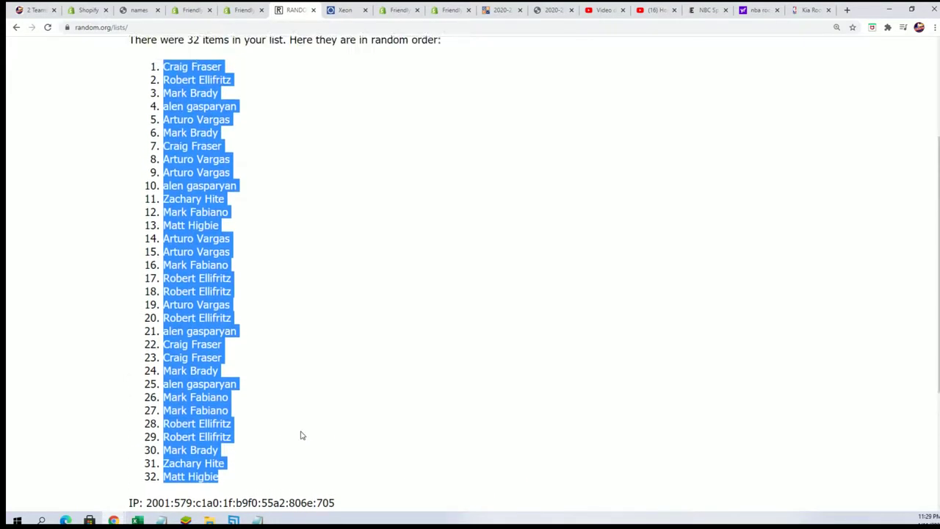
In Excel, paste the copied owner names as unformatted text starting at cell A2 and narrow column A to fit them.
key("alt+Tab")
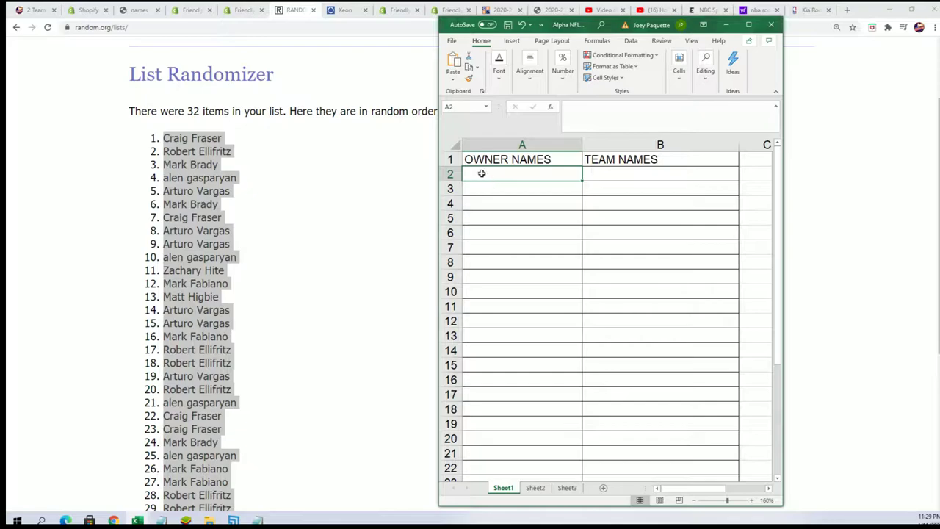
right_click(475, 177)
left_click(518, 239)
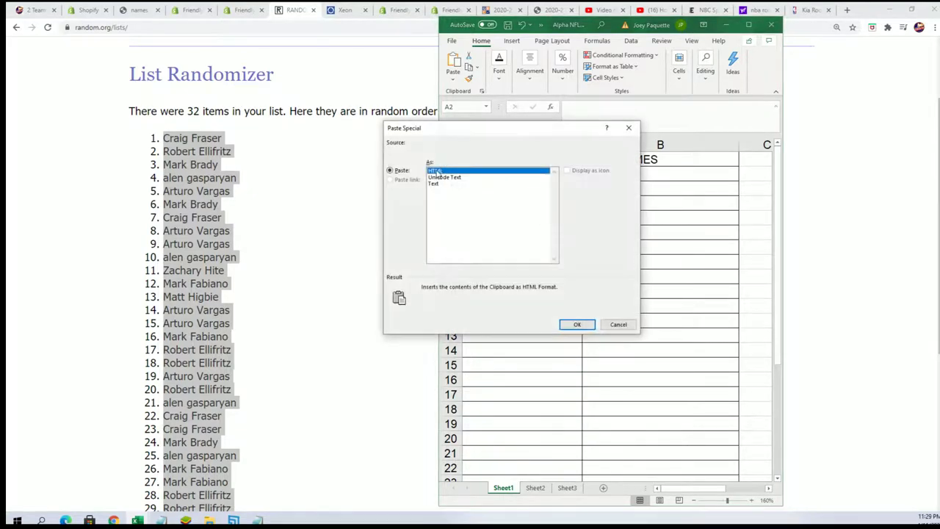
left_click(440, 184)
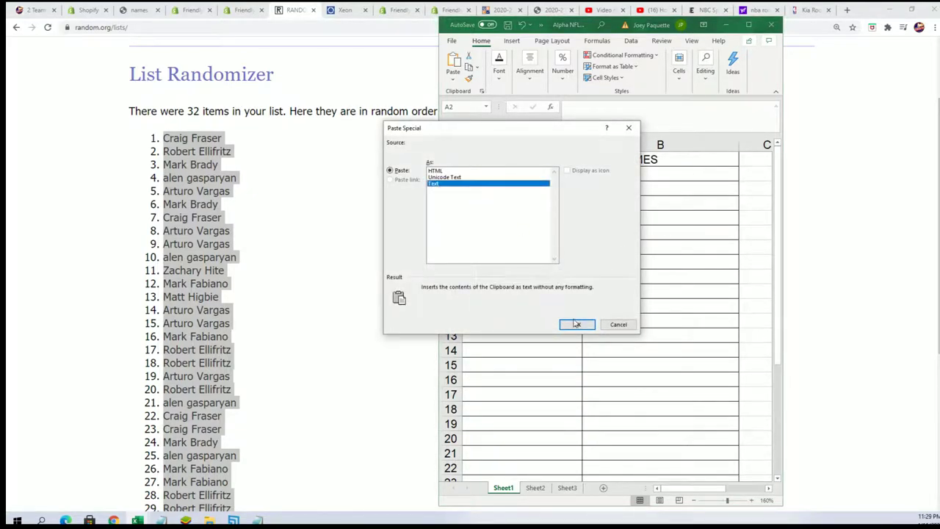
left_click(576, 323)
left_click(574, 144)
left_click_drag(582, 145, 552, 164)
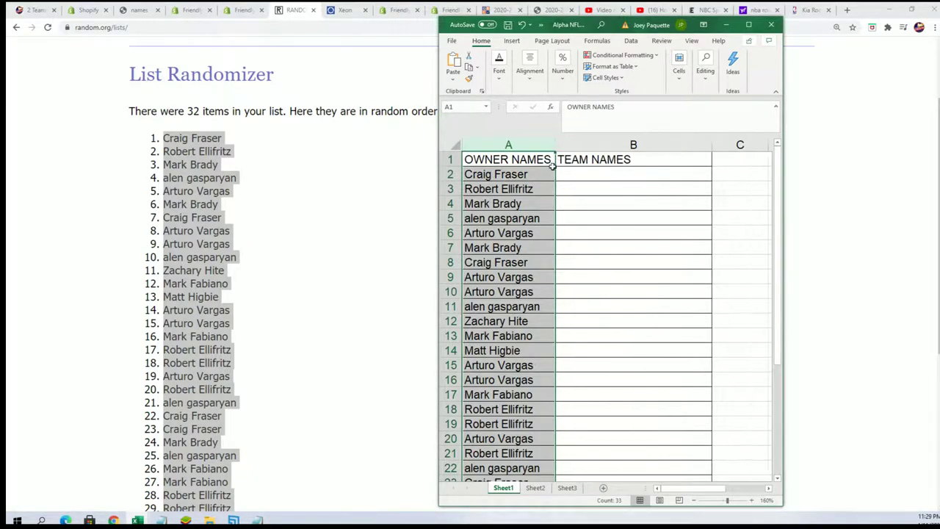
Maximize the workbook, set its zoom to 110%, and select cell B2 under TEAM NAMES before returning to the List Randomizer.
left_click(748, 25)
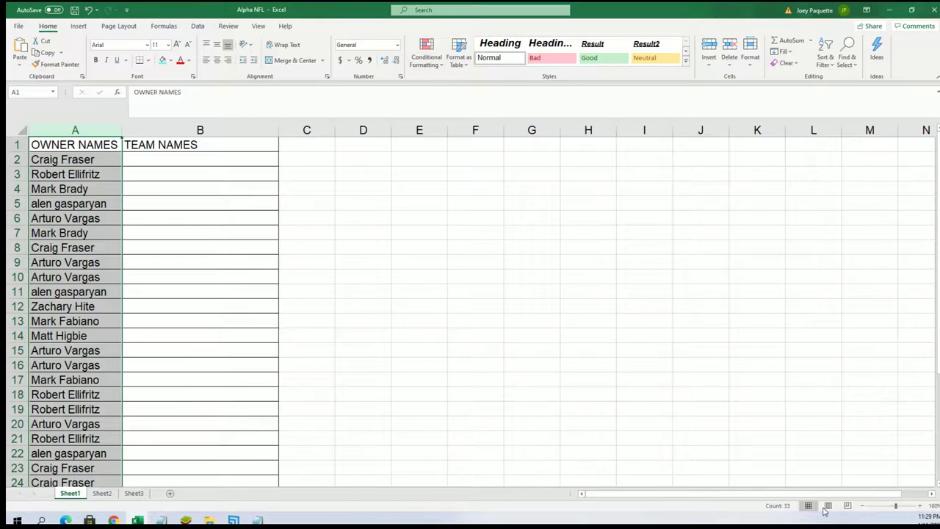
left_click(861, 506)
left_click(861, 506)
left_click(861, 506)
left_click(861, 506)
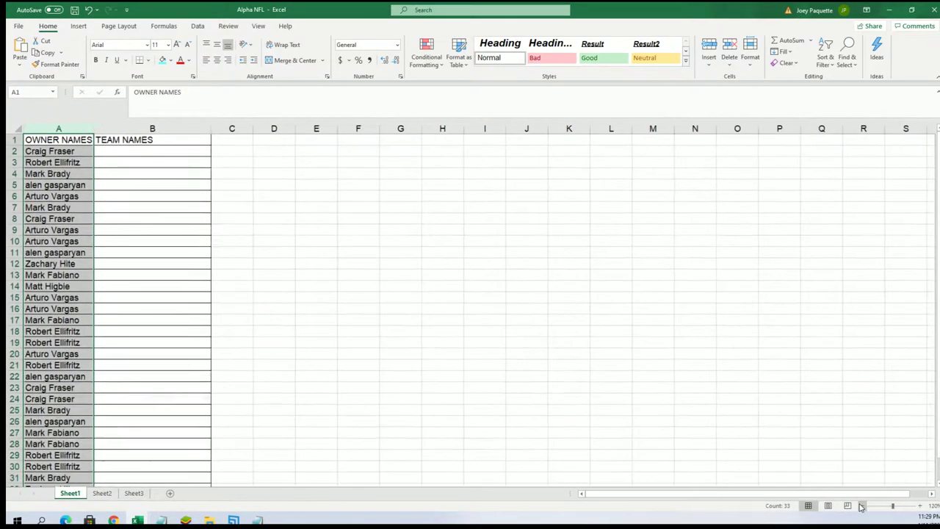
left_click(861, 506)
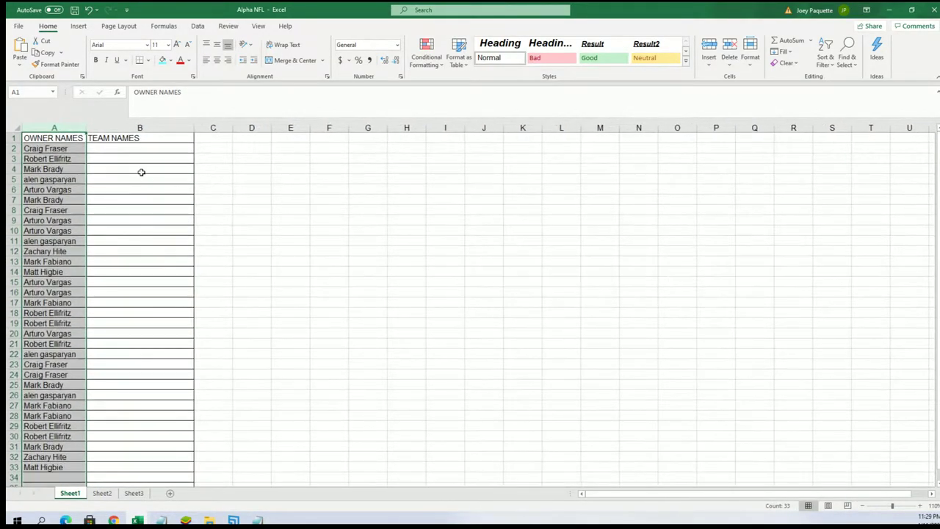
left_click(117, 155)
left_click(109, 148)
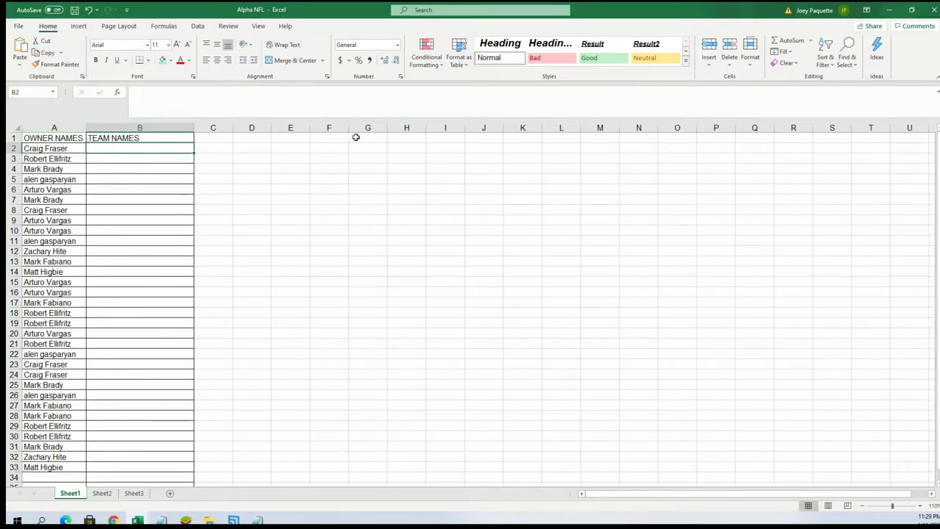
left_click(890, 10)
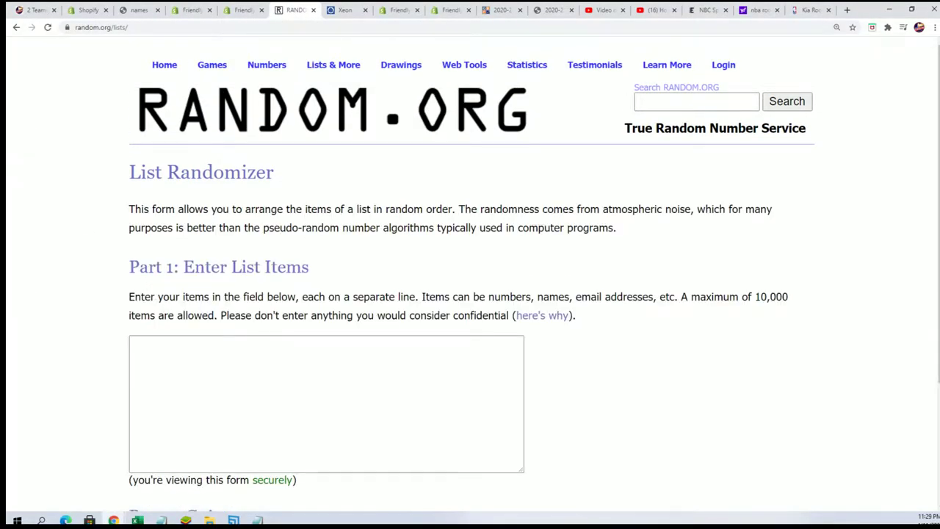
key("alt+Tab")
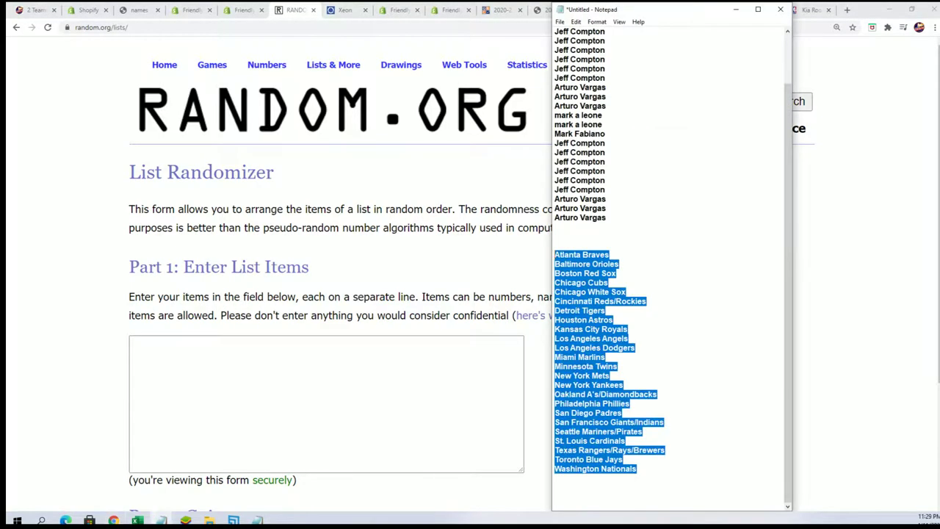
right_click(620, 401)
left_click(622, 283)
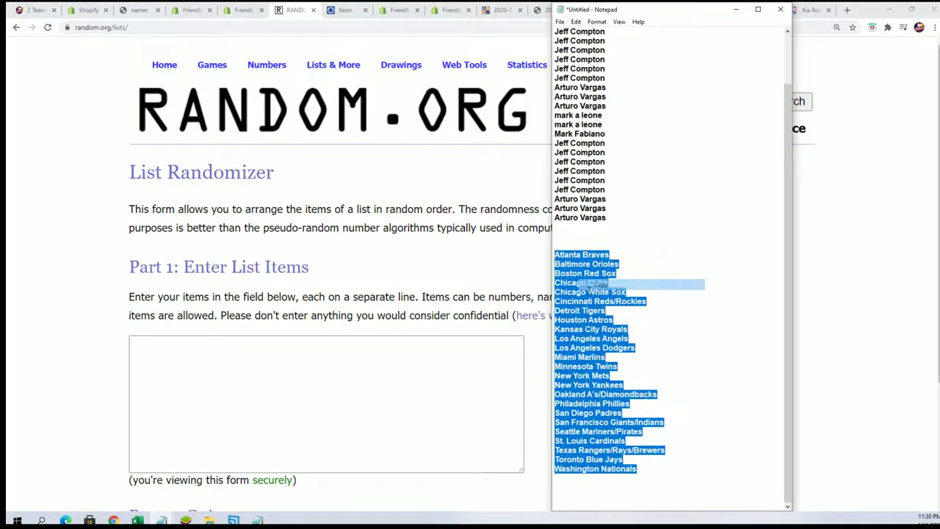
left_click(184, 346)
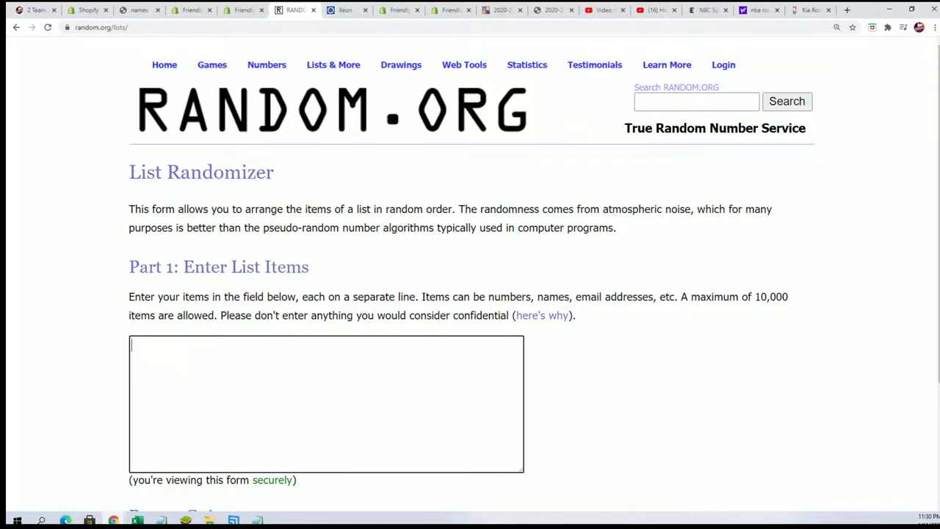
Copy the NFL teams, Arizona Cardinals through Washington Redskins, from the 20SELECTFB141 Notepad list into the List Randomizer's items field.
key("alt+Tab")
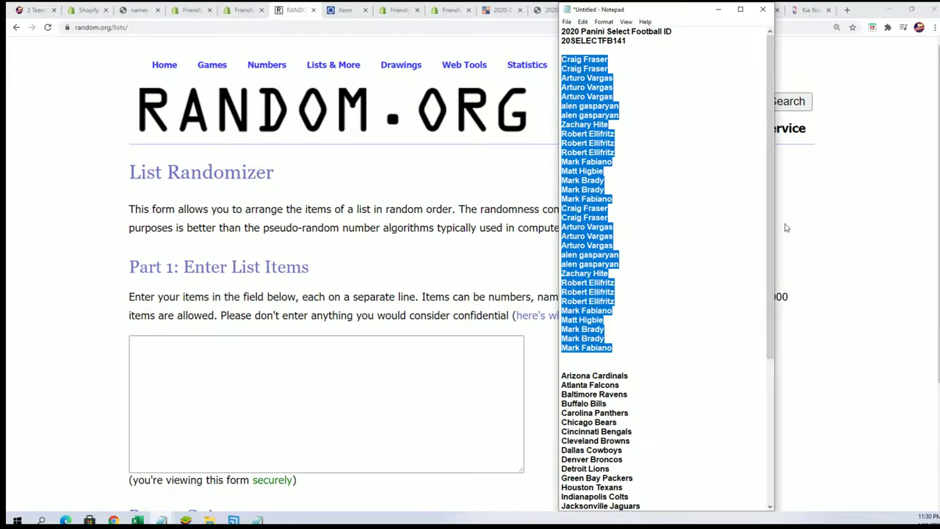
scroll(665, 420, "down", 7)
left_click_drag(653, 445, 561, 180)
right_click(584, 205)
left_click(609, 237)
left_click(353, 329)
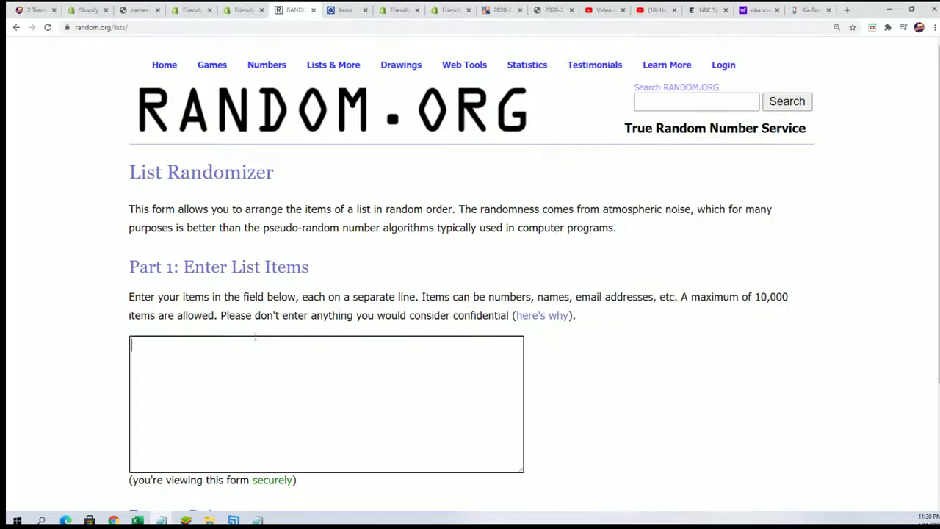
right_click(254, 347)
left_click(278, 423)
Randomize the list of 32 NFL teams seven times.
scroll(589, 392, "down", 3)
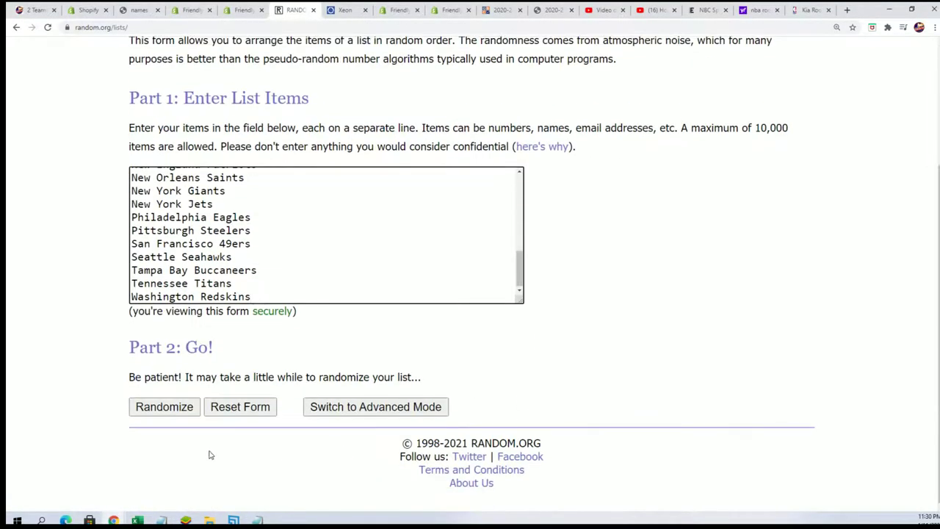
left_click(169, 409)
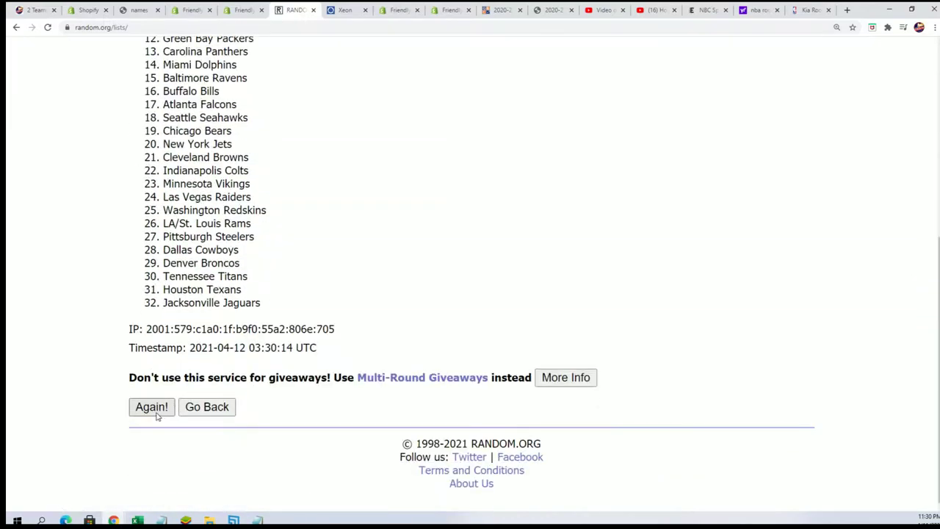
left_click(156, 414)
left_click(154, 435)
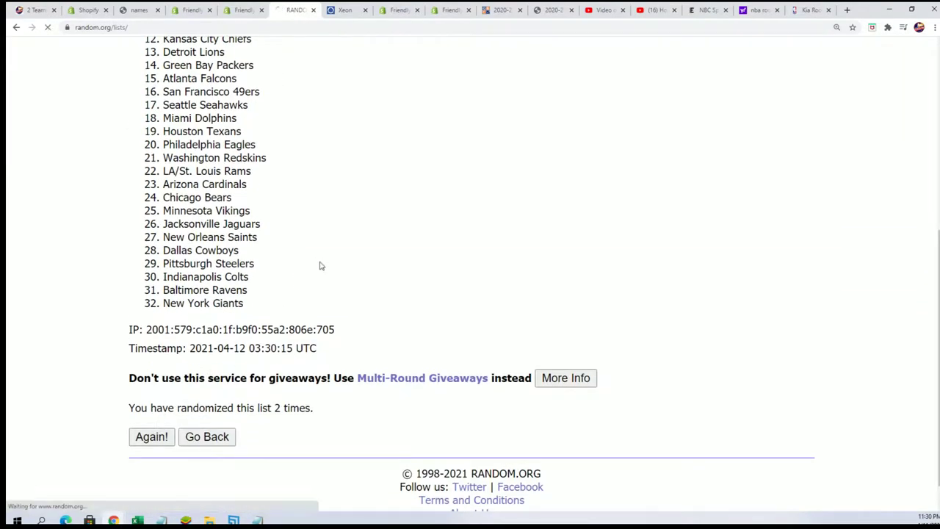
left_click(160, 407)
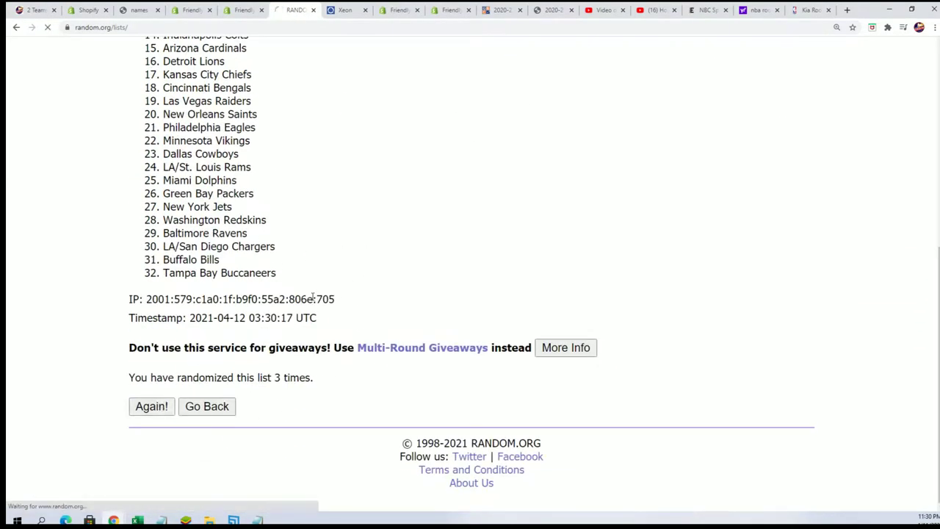
left_click(157, 407)
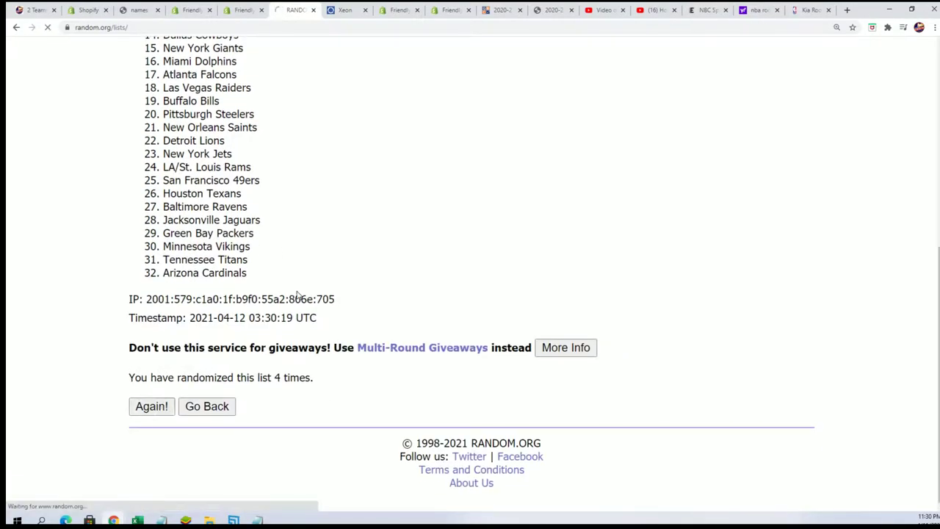
left_click(156, 404)
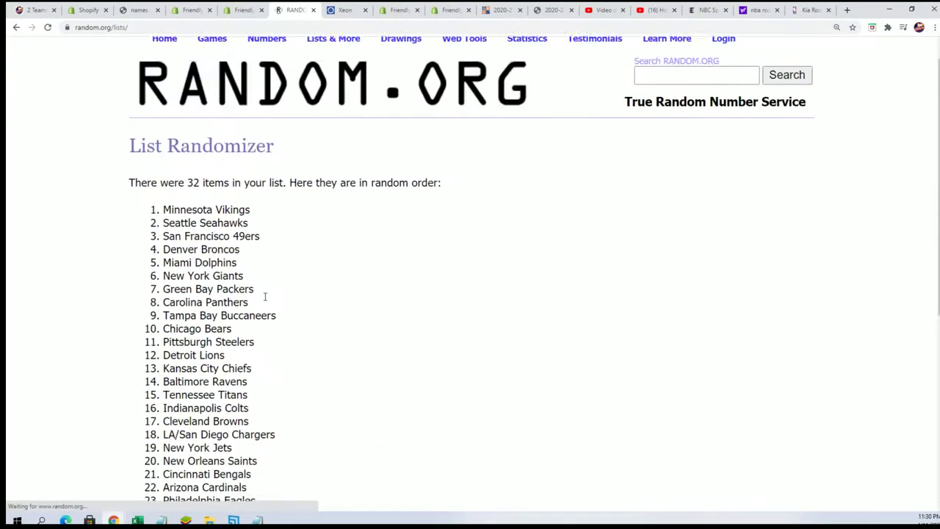
scroll(331, 352, "down", 4)
left_click(152, 408)
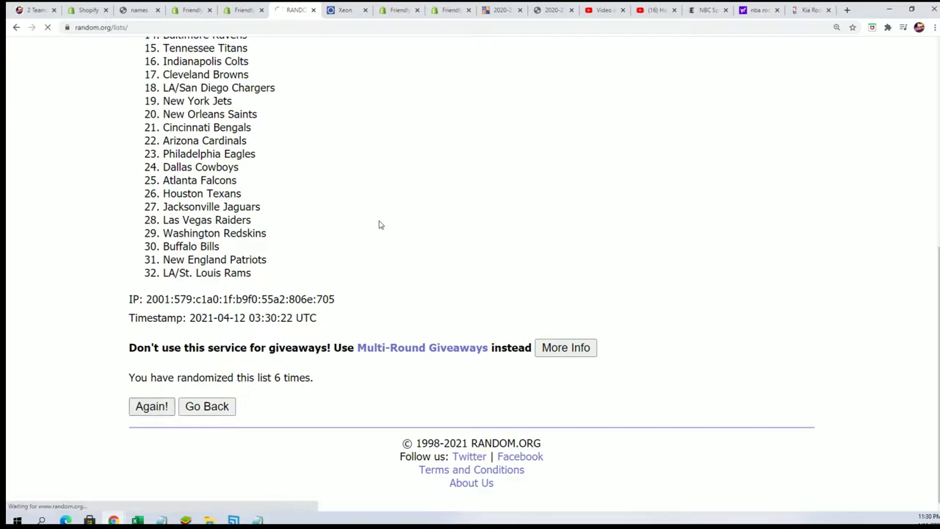
Copy all 32 randomized team names from the results list.
scroll(378, 224, "down", 1)
left_click_drag(161, 86, 264, 357)
scroll(265, 307, "down", 2)
right_click(204, 297)
left_click(294, 309)
scroll(321, 343, "down", 1)
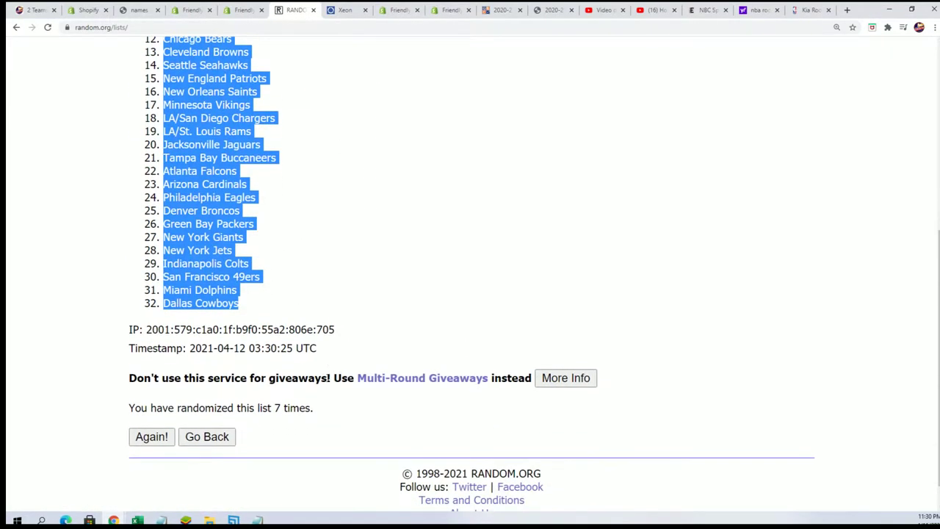
scroll(331, 323, "up", 4)
Switch to Excel and paste the copied team names as unformatted text starting at cell B2.
key("alt+Tab")
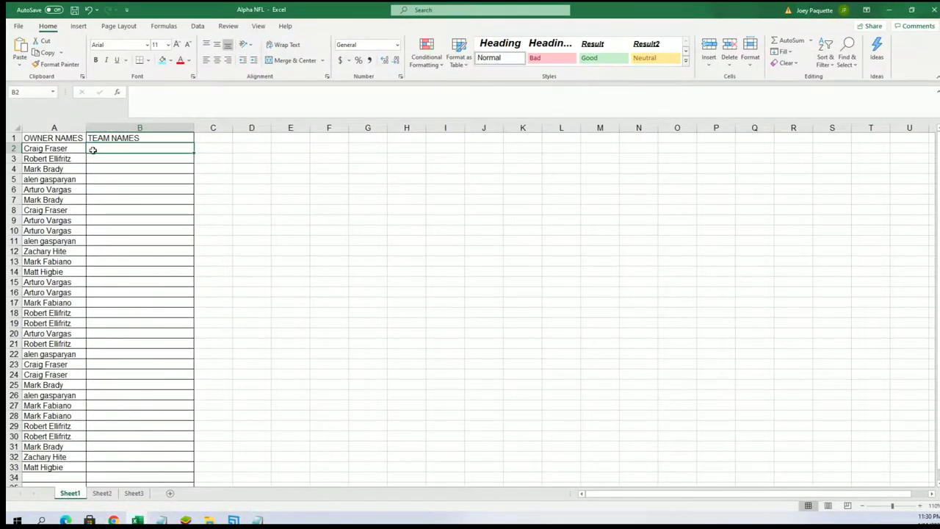
right_click(95, 146)
left_click(129, 213)
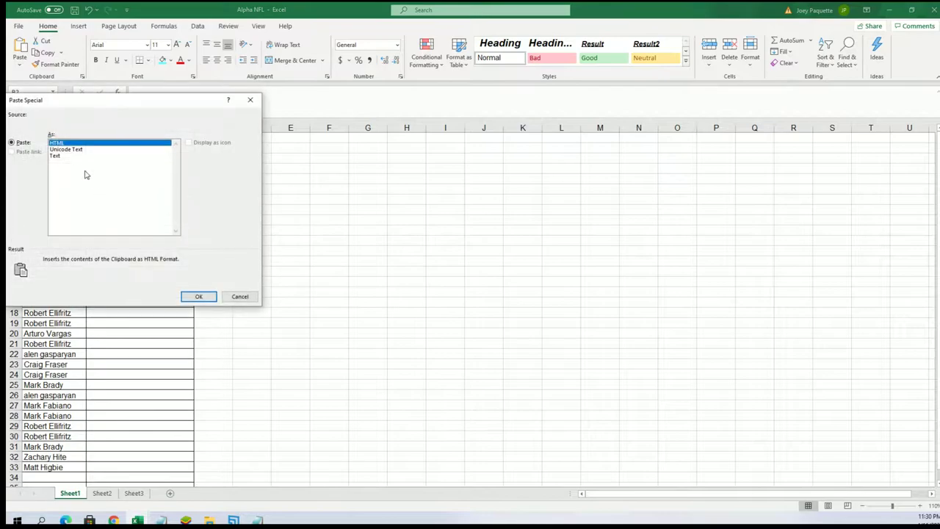
left_click(76, 156)
left_click(198, 297)
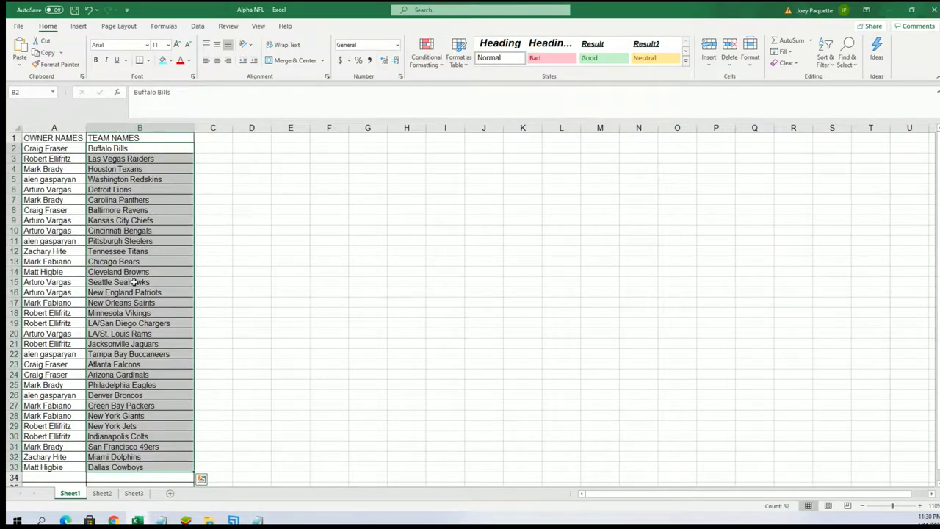
Review the owner and team pairings, examining rows such as the Chargers, Raiders, Vikings, Dolphins, Seahawks, Redskins and Texans.
left_click(112, 325)
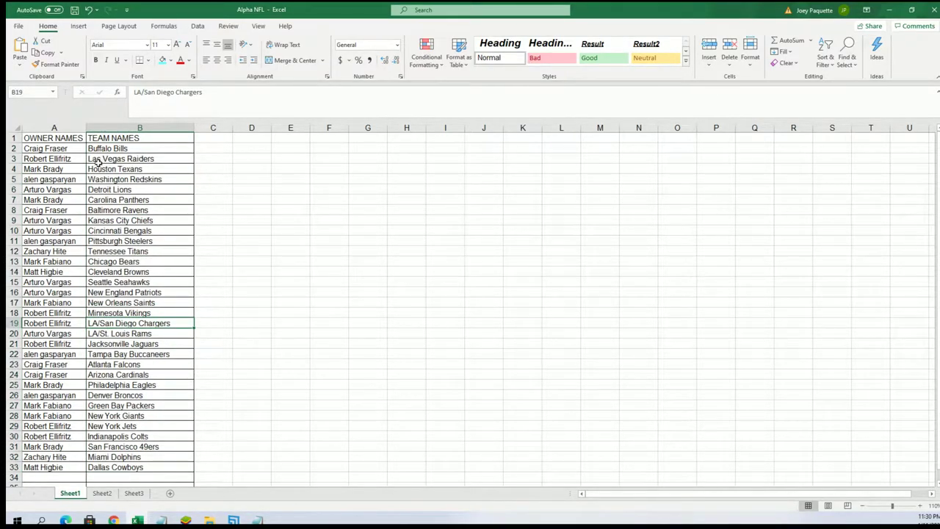
left_click(73, 159)
left_click(104, 157)
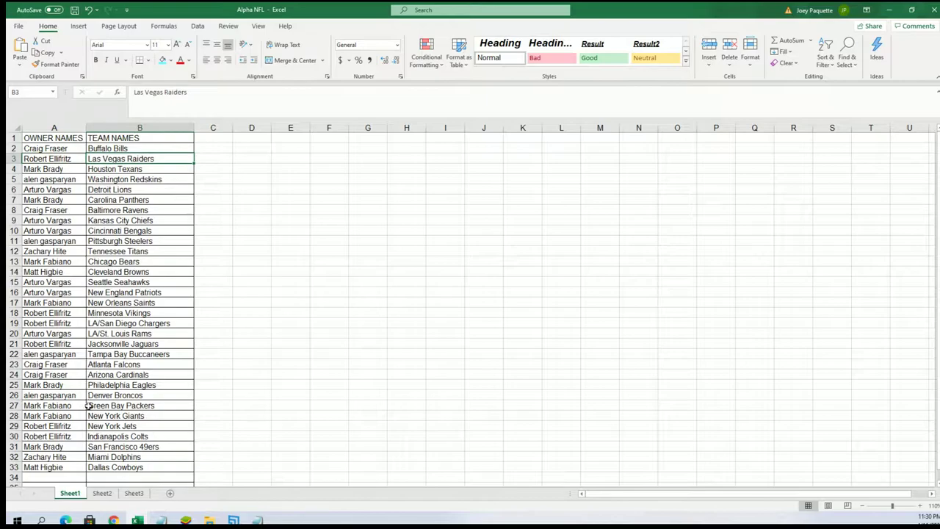
left_click(104, 314)
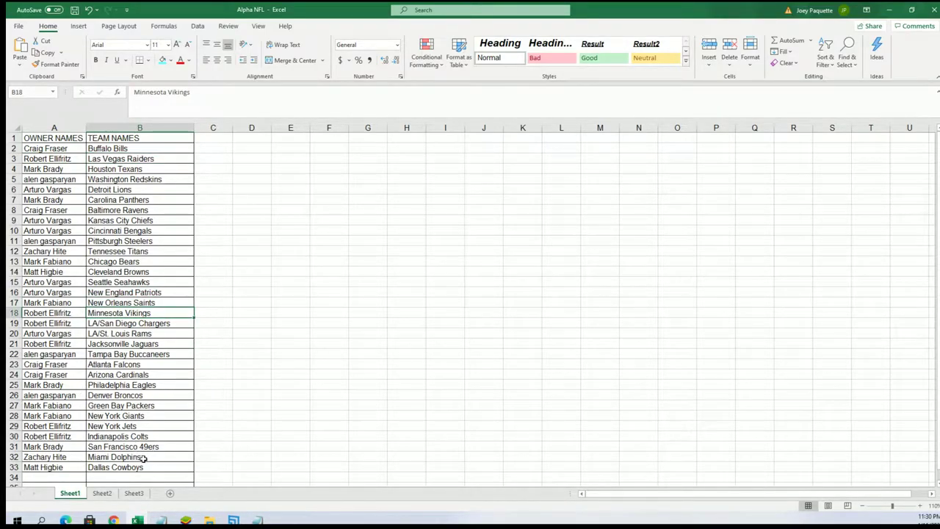
left_click(118, 455)
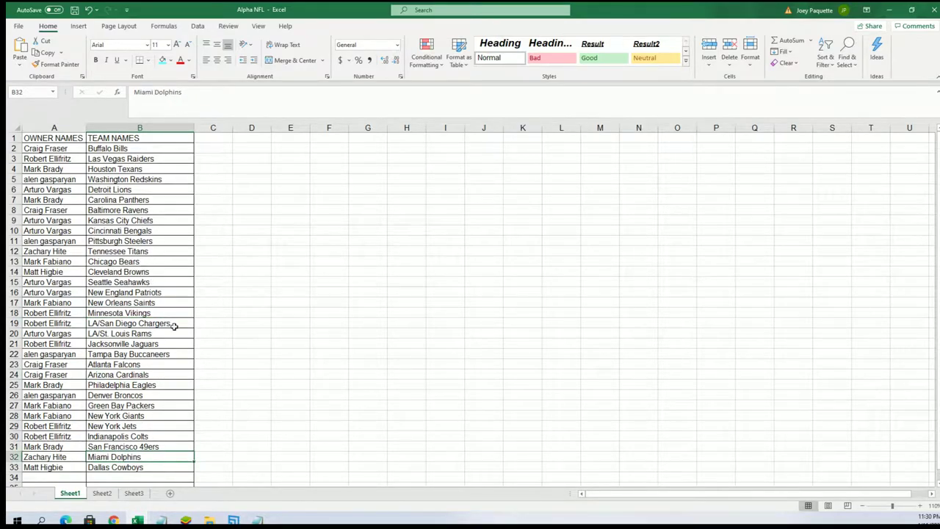
left_click(148, 285)
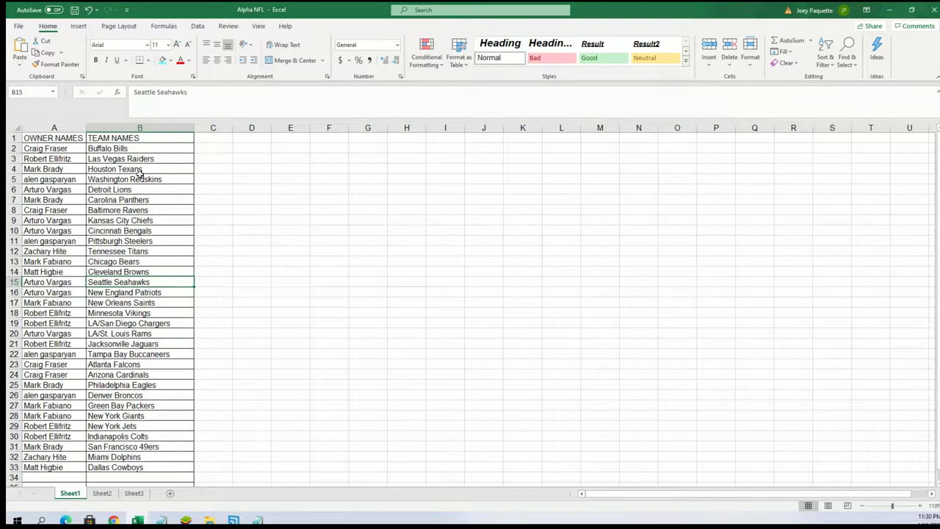
left_click(117, 181)
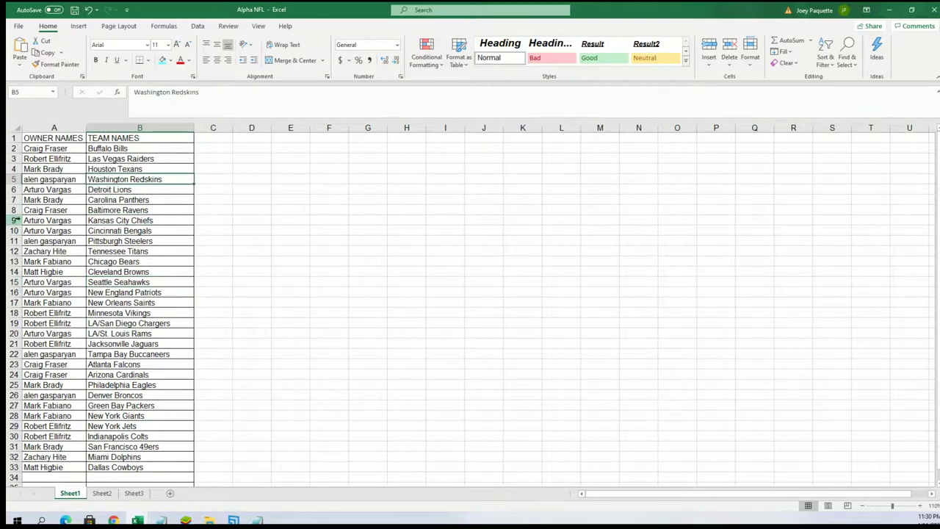
left_click(110, 168)
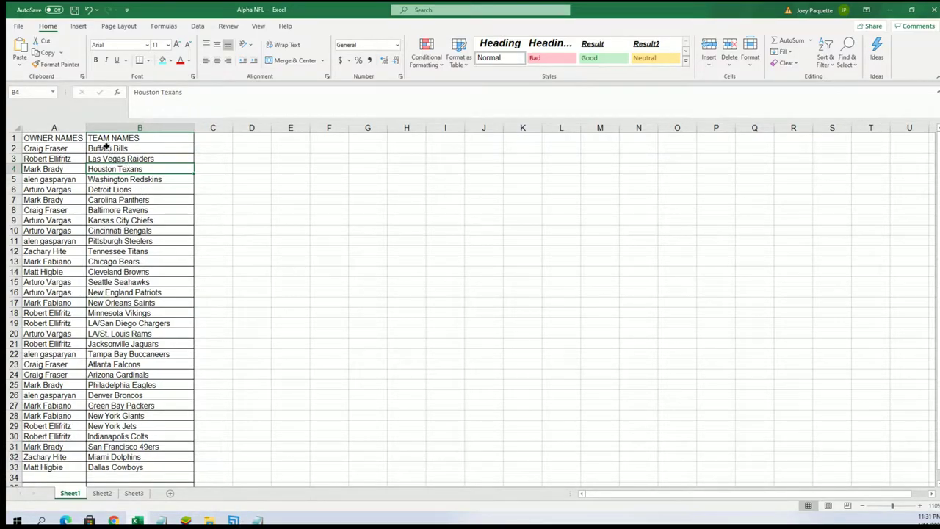
Sort the list alphabetically by the team names in B2:B33, from A to Z.
left_click_drag(106, 145, 125, 469)
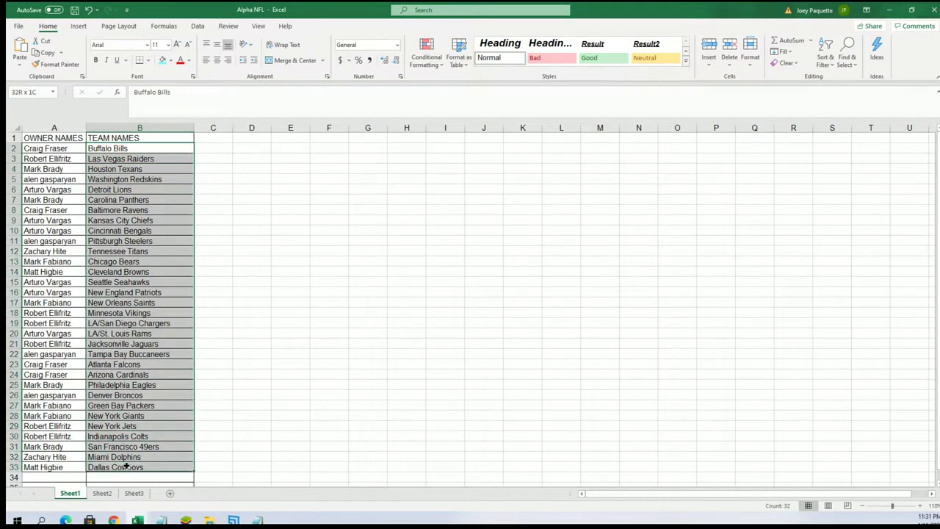
left_click(826, 58)
left_click(843, 78)
left_click(871, 280)
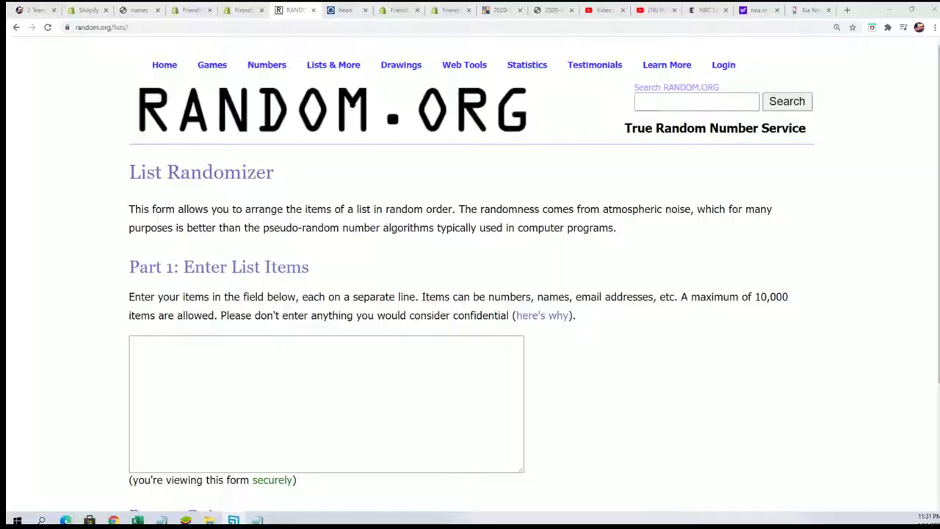
In the List Randomizer, enter the numbers 1 to 8 on separate lines, randomize them seven times, and highlight the first-ranked number.
left_click(265, 362)
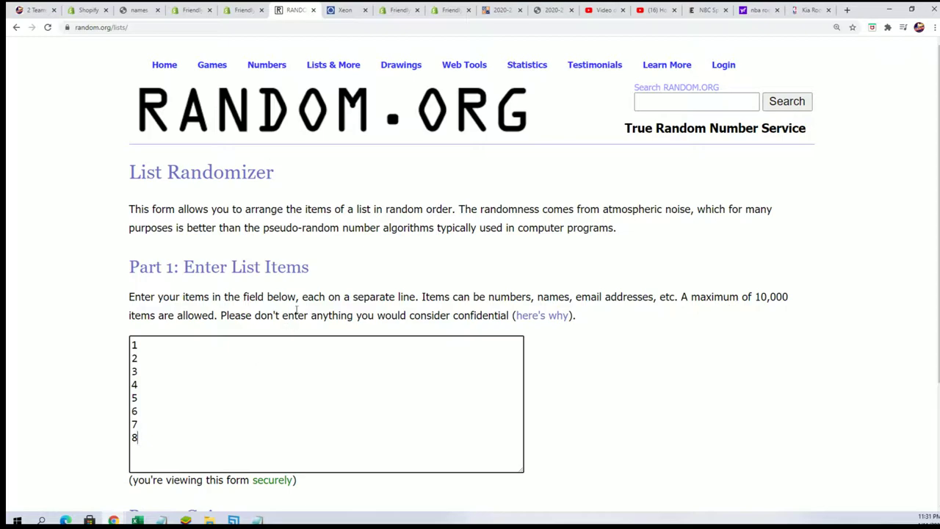
scroll(221, 382, "down", 2)
left_click(159, 435)
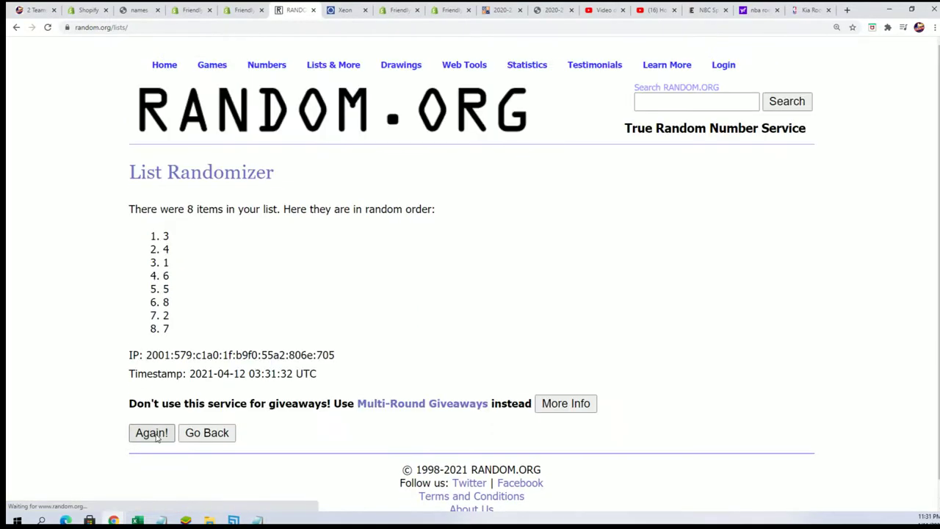
left_click(158, 434)
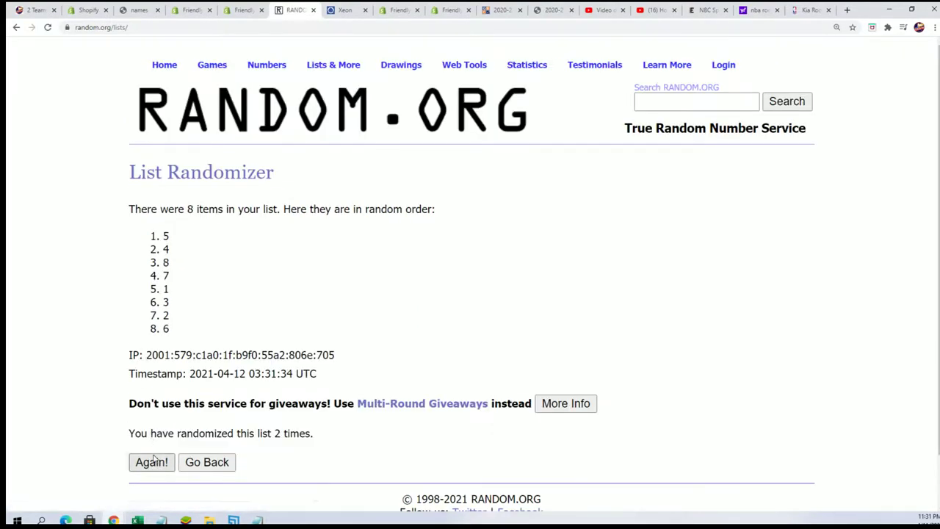
left_click(153, 460)
left_click(151, 469)
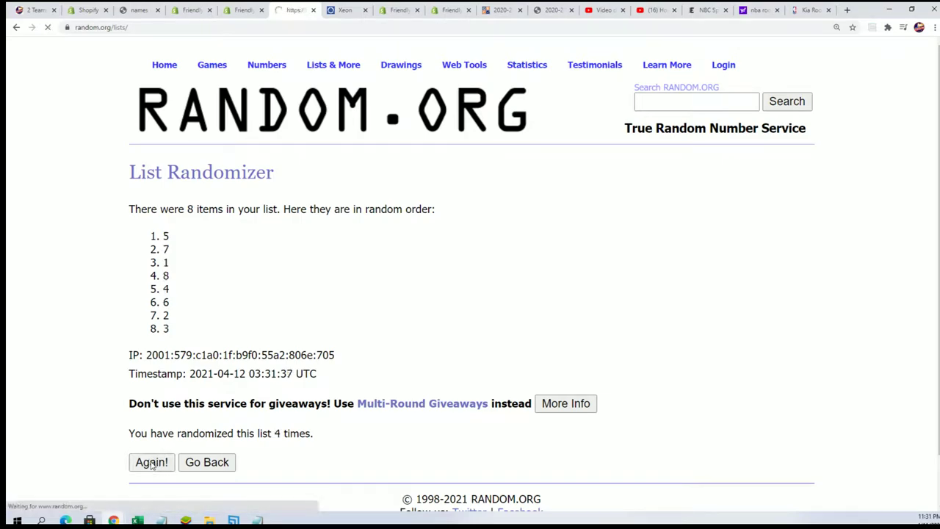
left_click(152, 465)
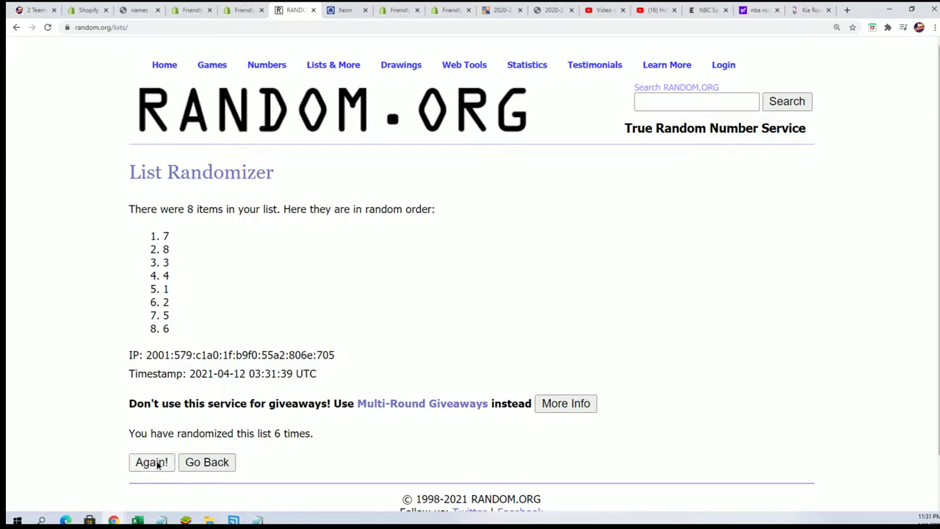
left_click(157, 464)
double_click(166, 235)
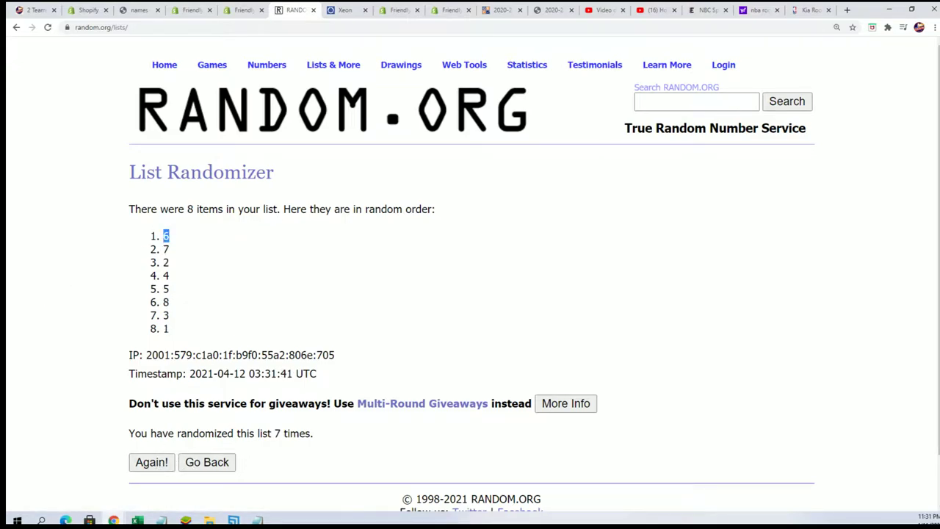